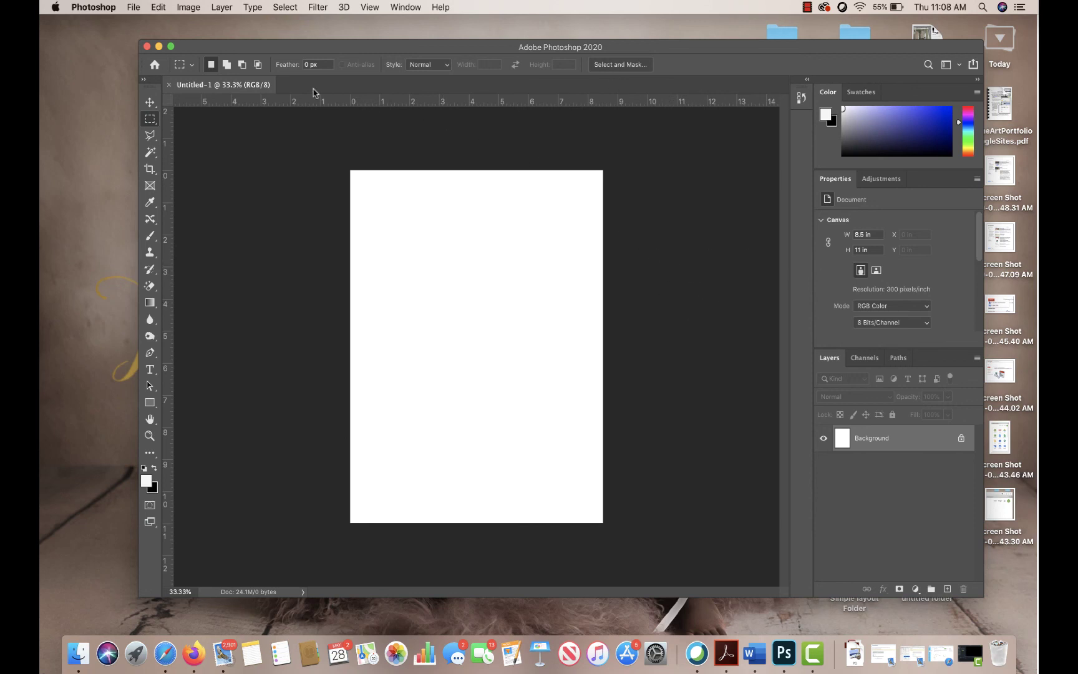
- Open CardiB_oil.psd from Creative Cloud Files in its own document tab
click(138, 14)
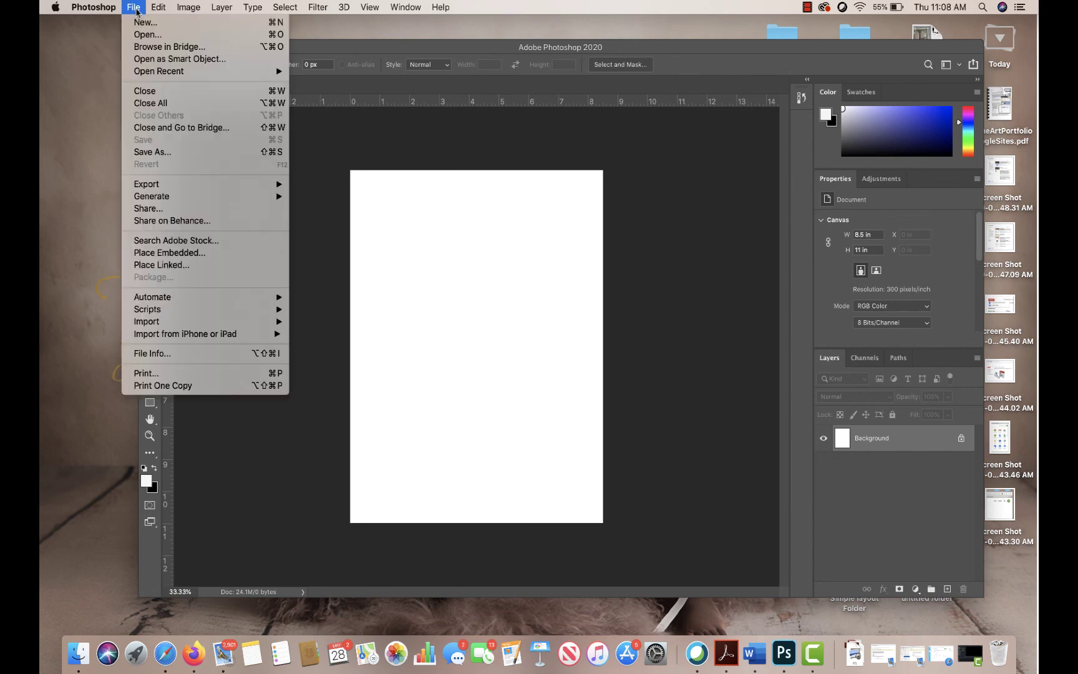
click(188, 43)
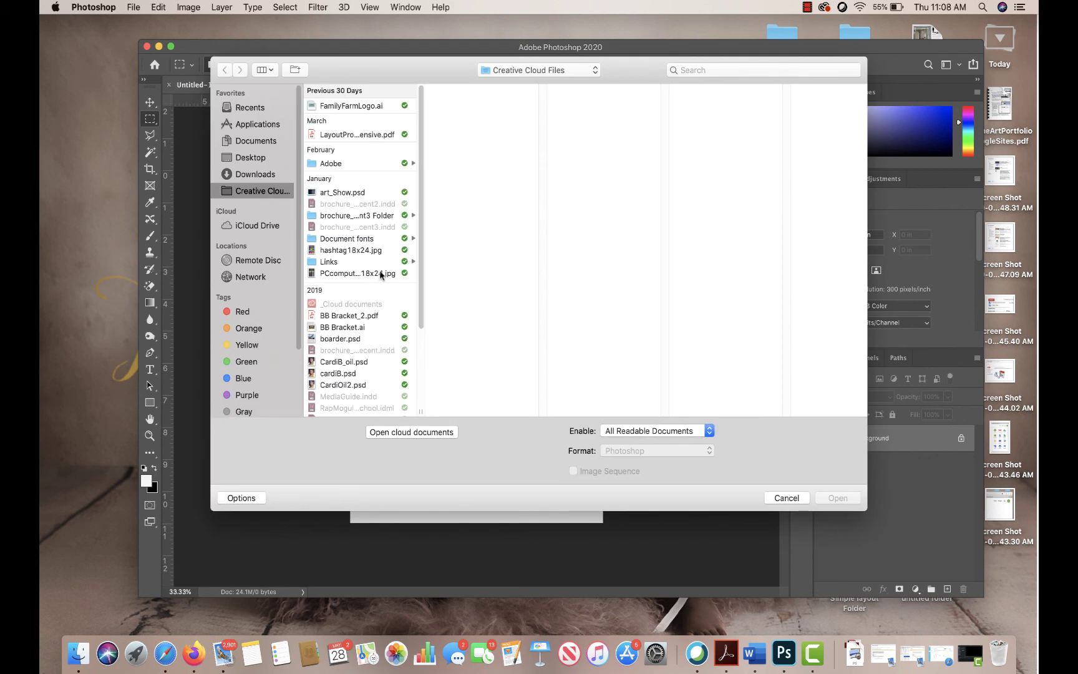
drag(422, 249, 420, 289)
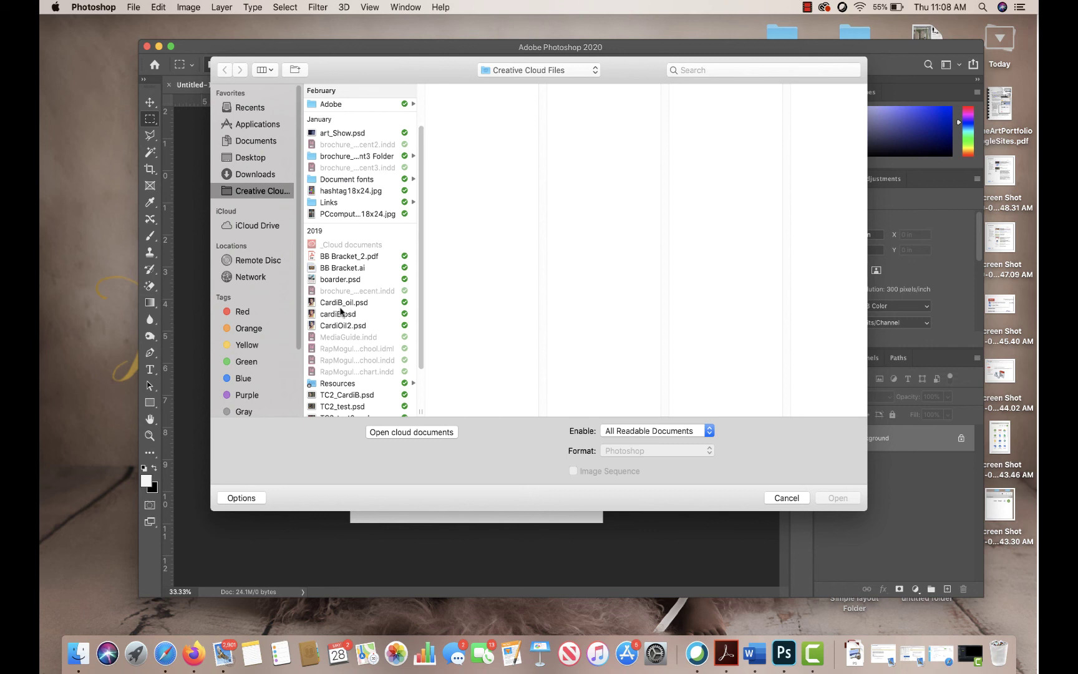
click(337, 304)
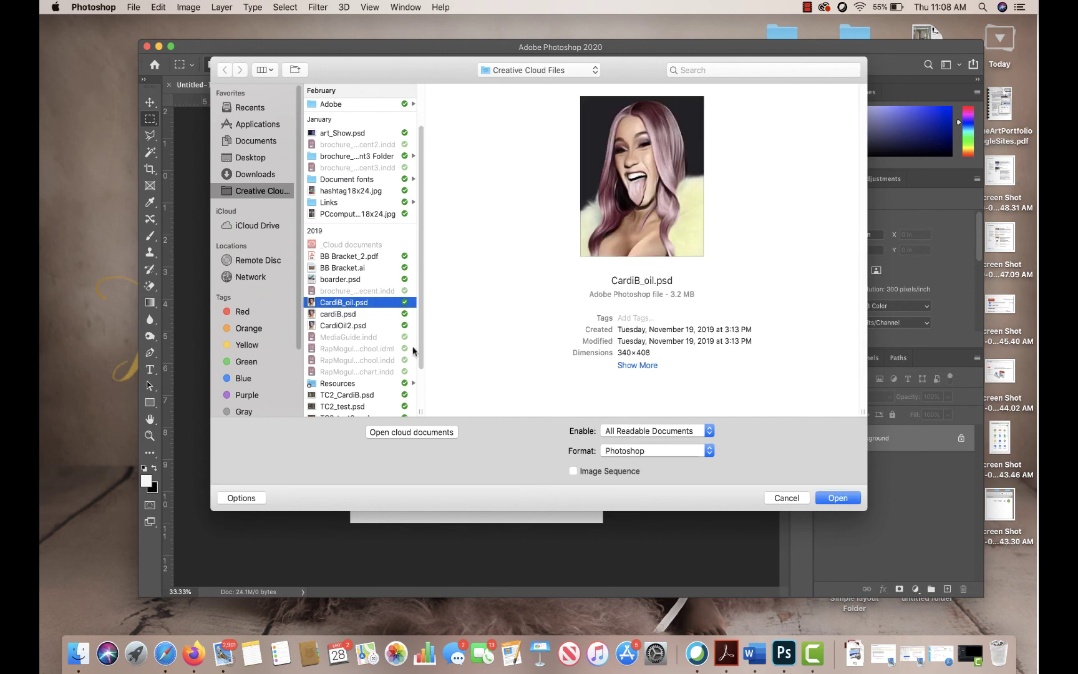
click(837, 498)
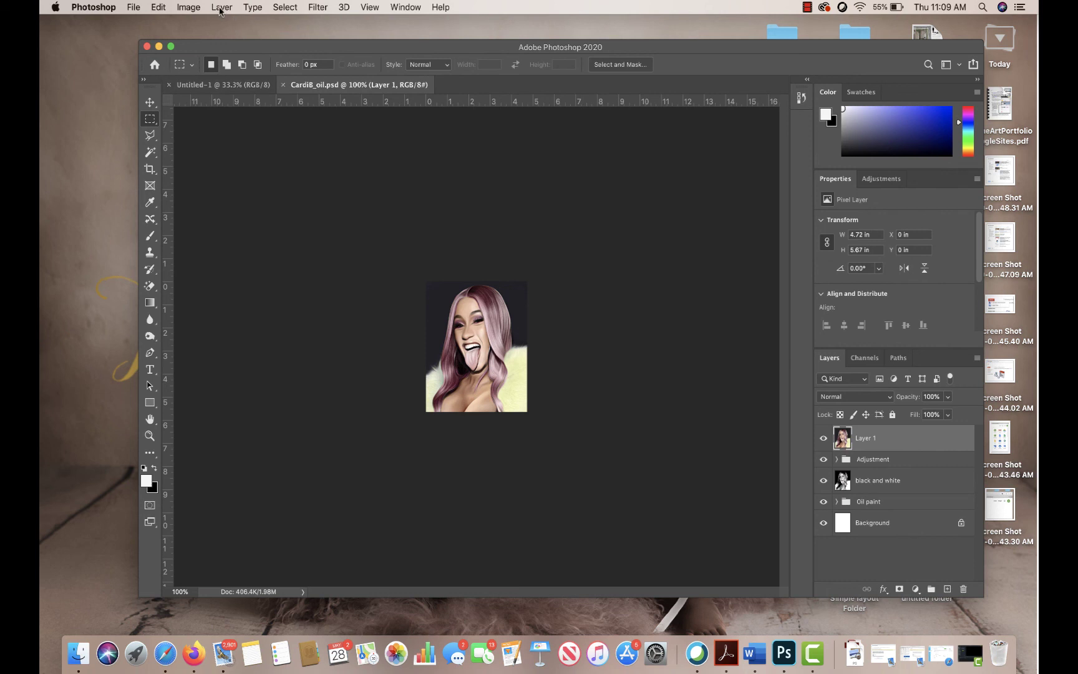
- Fit the portrait layer on screen so it fills the window at 369%
click(190, 7)
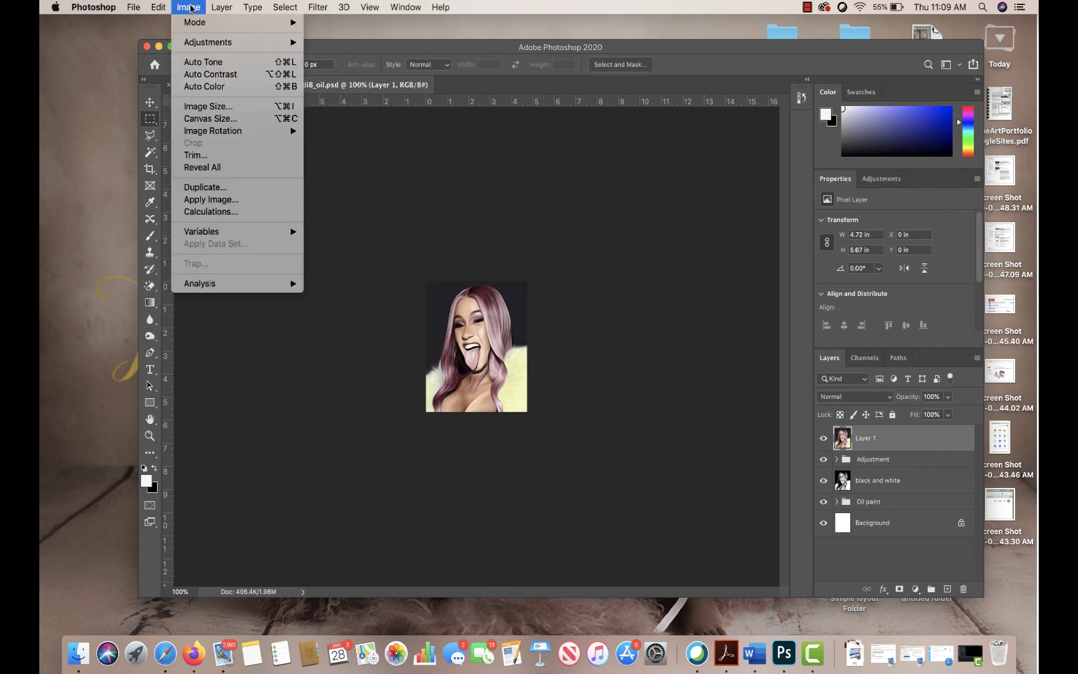
click(329, 128)
click(405, 7)
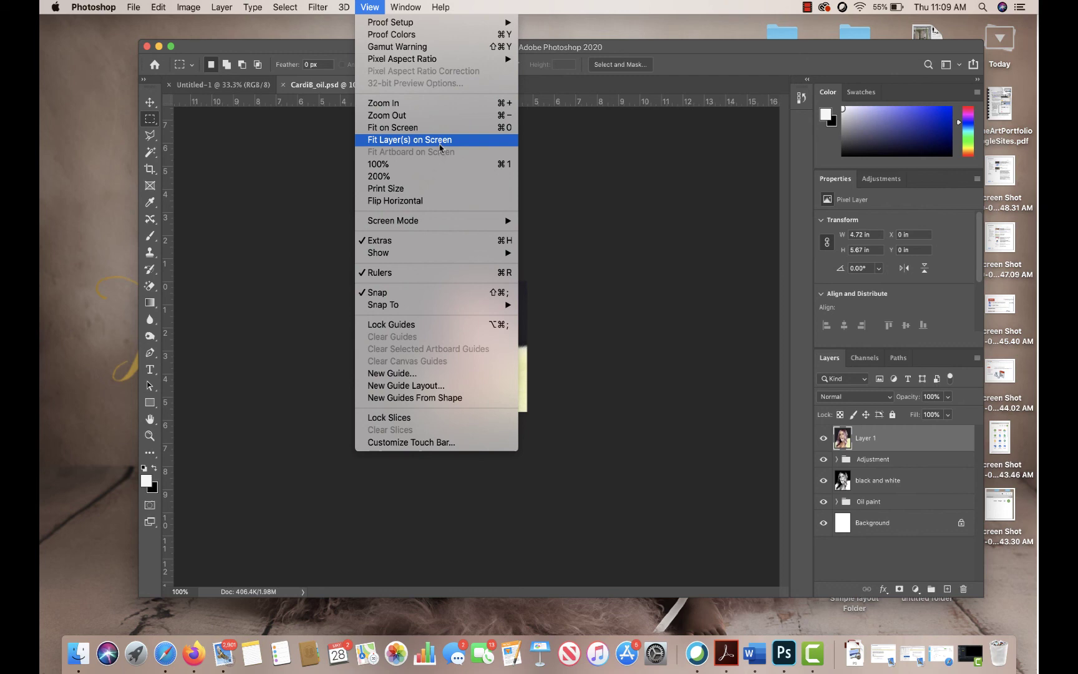
click(439, 129)
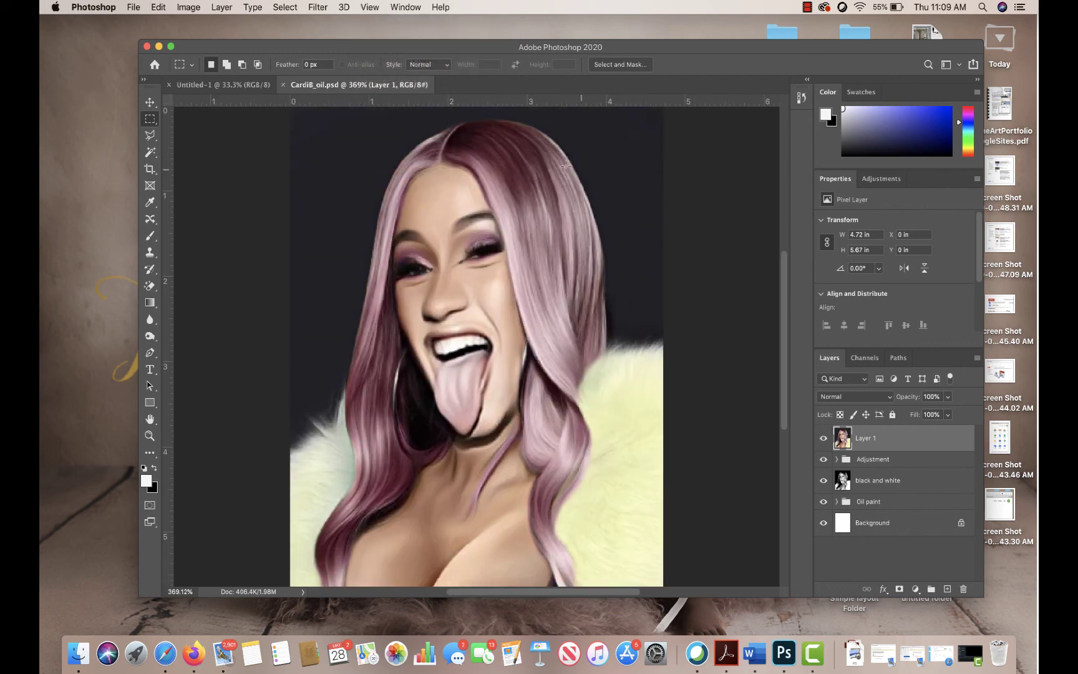
click(187, 7)
- In Image Size, switch units to pixels and apply width 500 and height 600
click(217, 104)
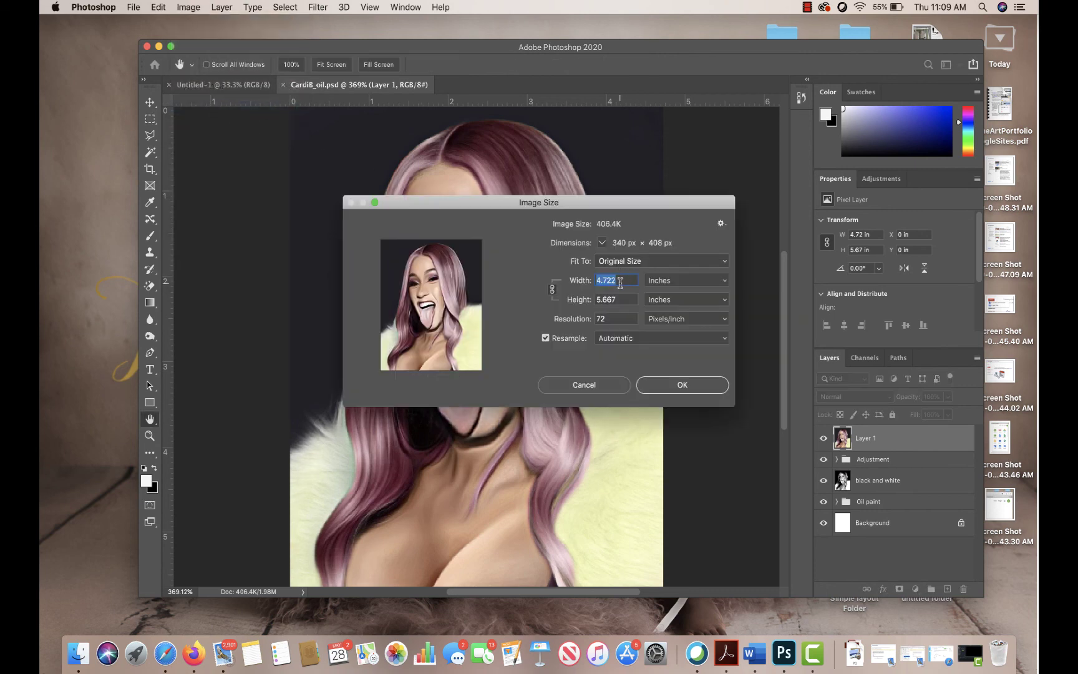
click(697, 283)
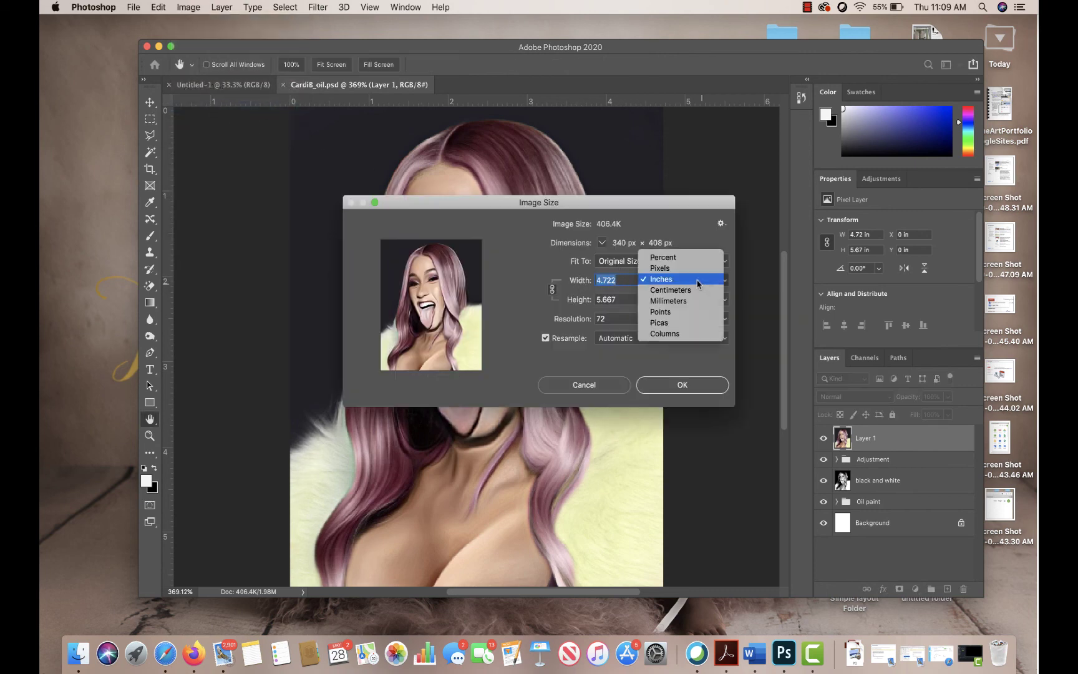
click(689, 267)
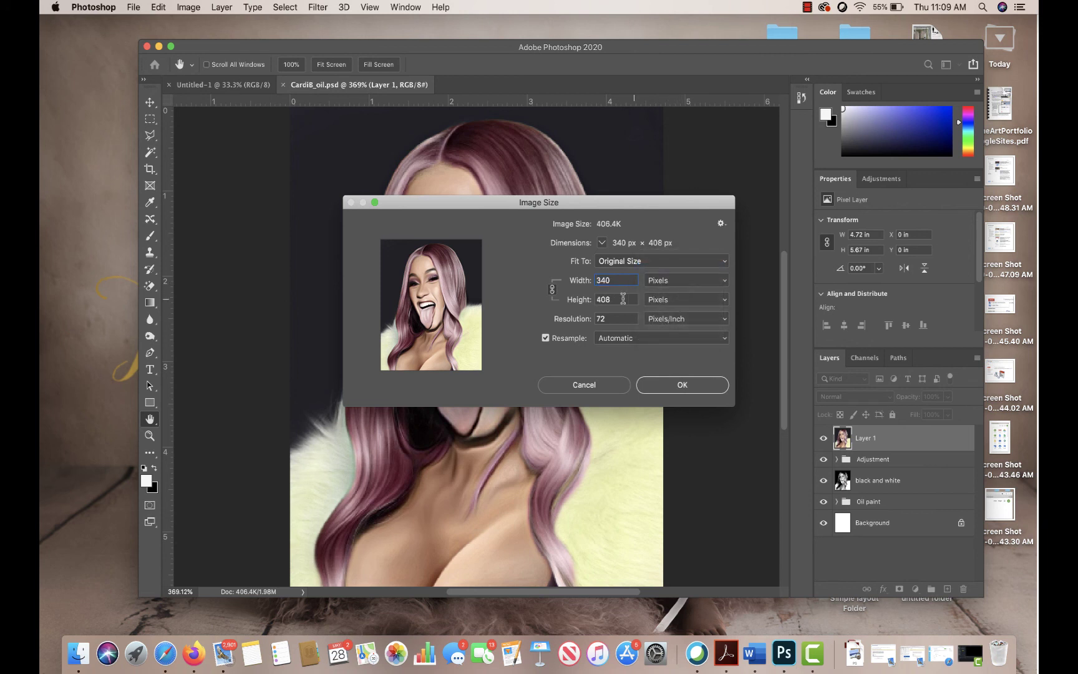
double_click(617, 280)
double_click(615, 300)
double_click(621, 280)
double_click(624, 301)
text(500)
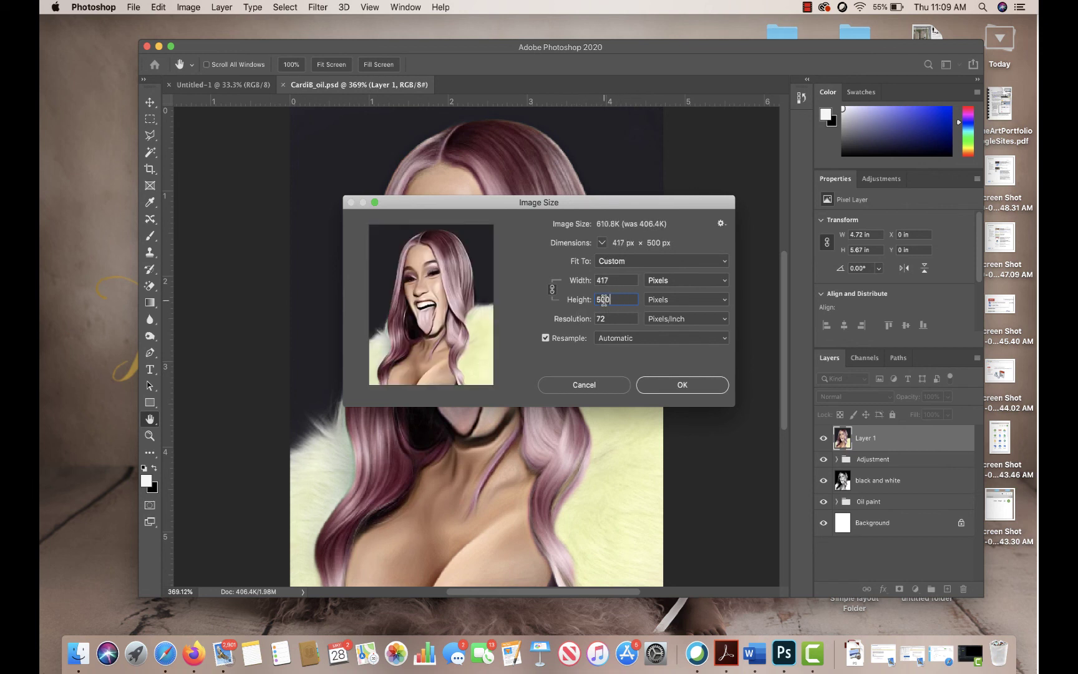
double_click(613, 281)
text(500)
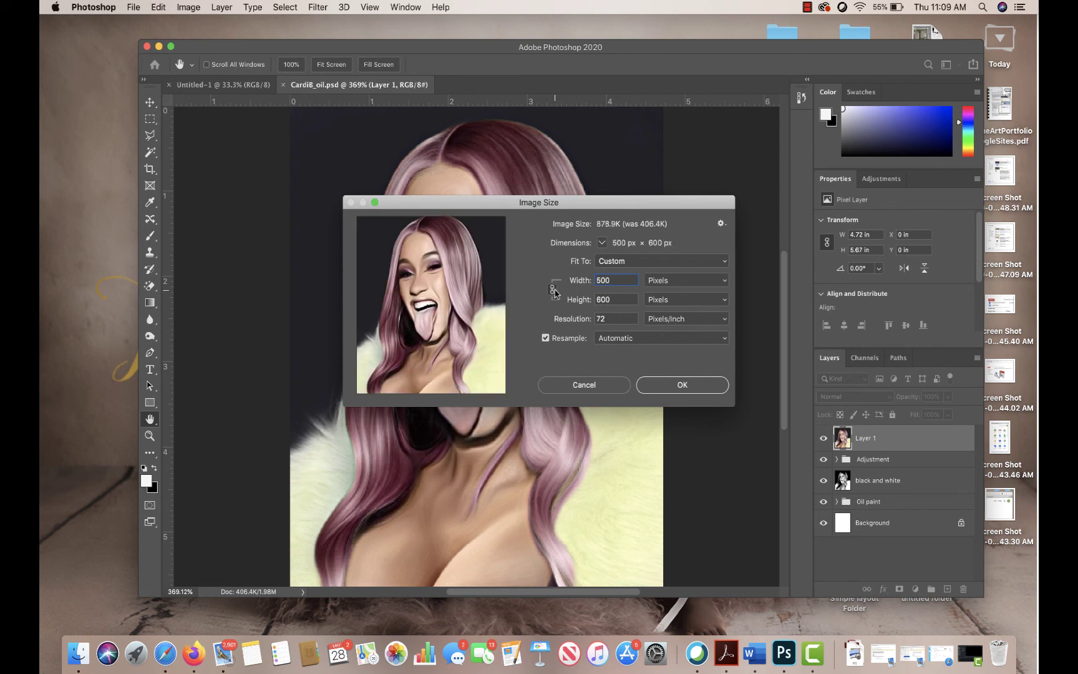
key(Tab)
key(Tab)
click(683, 383)
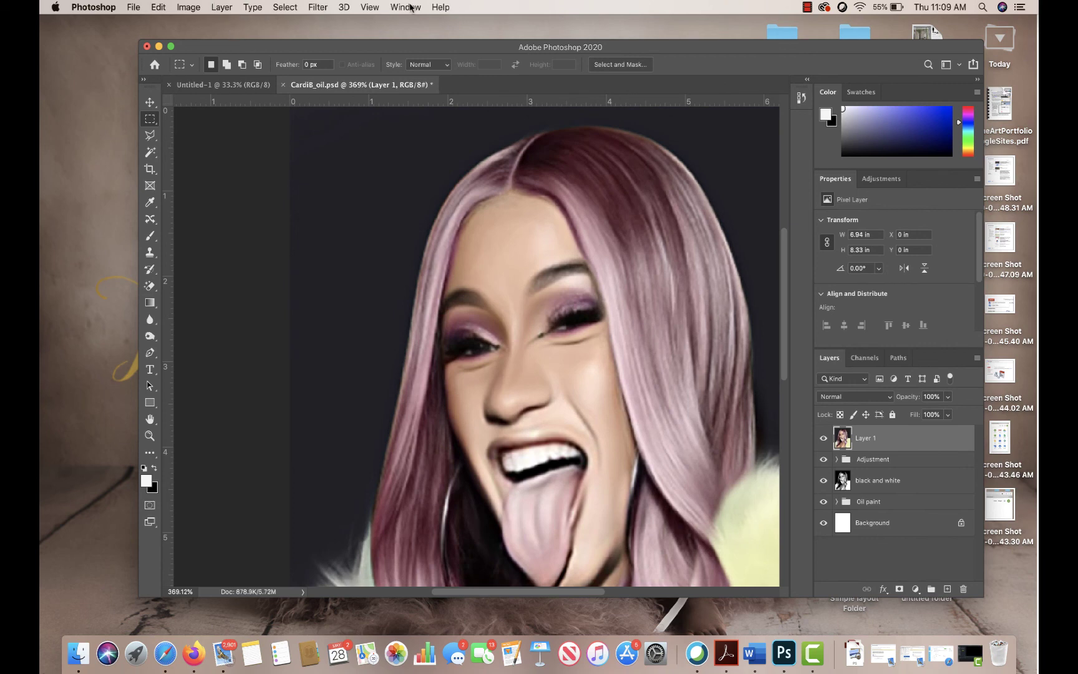
key(super+0)
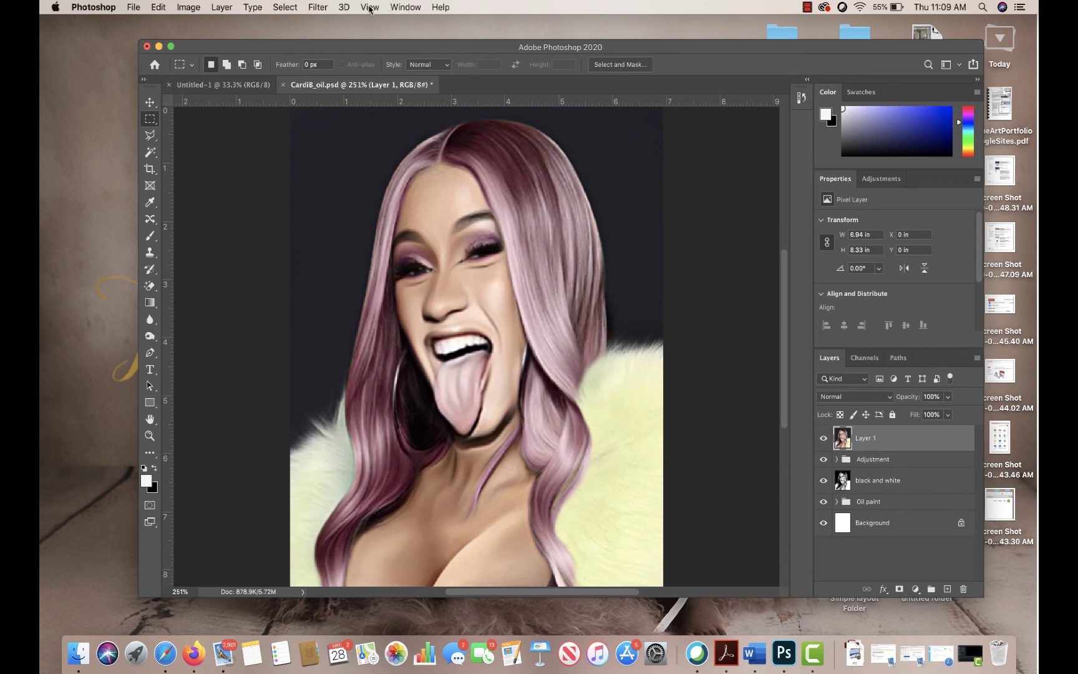
click(133, 7)
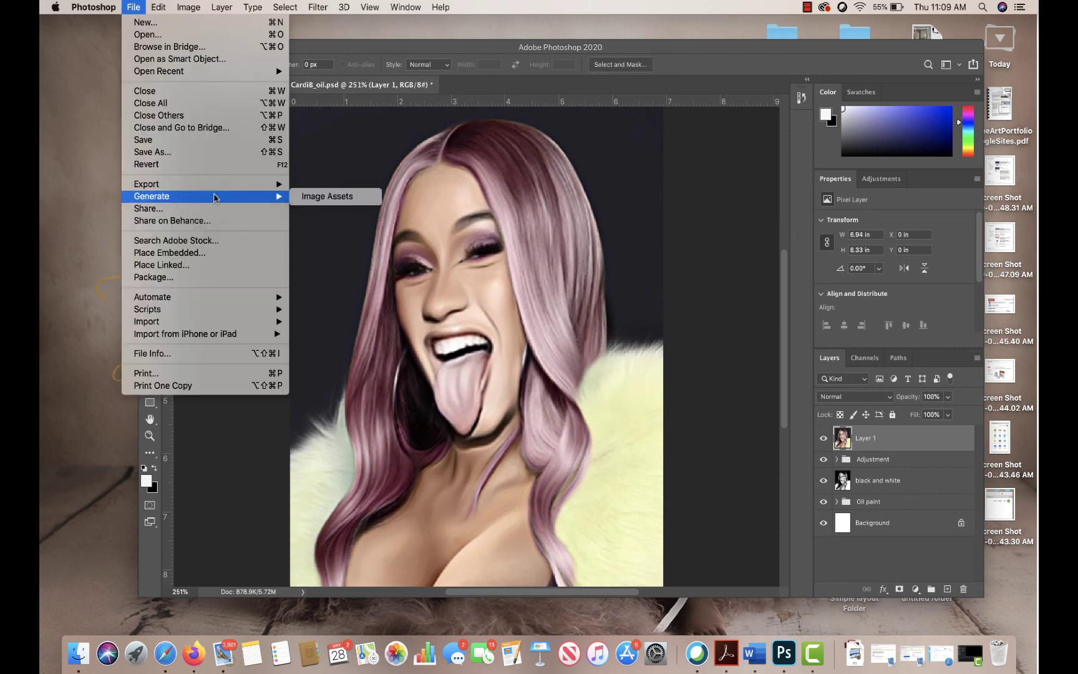
click(198, 153)
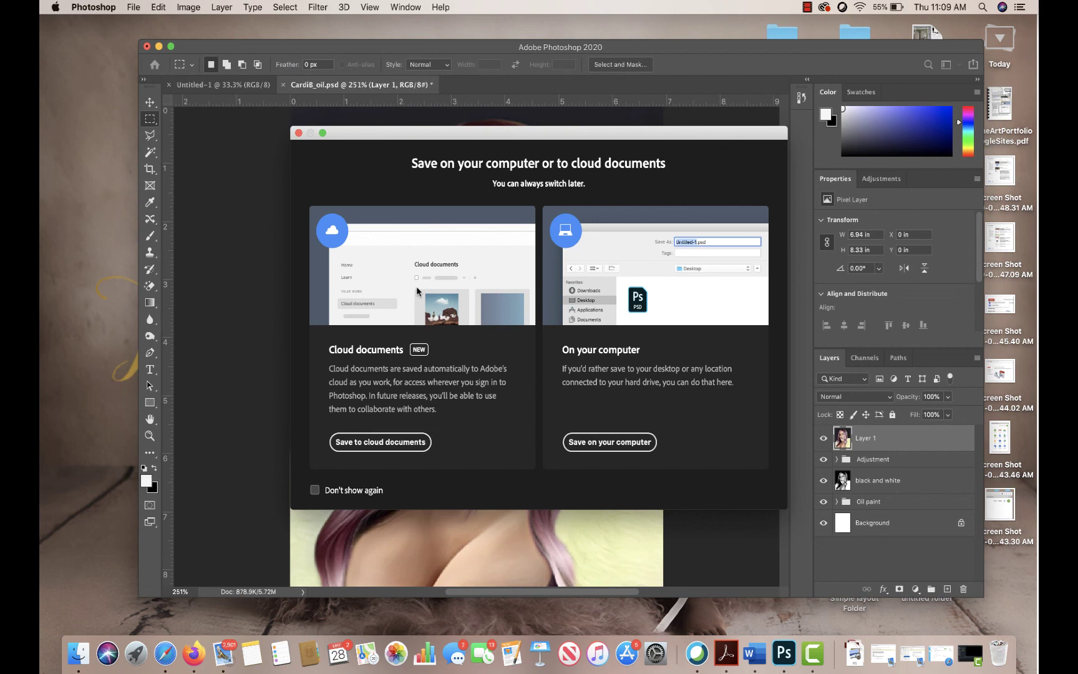
click(298, 134)
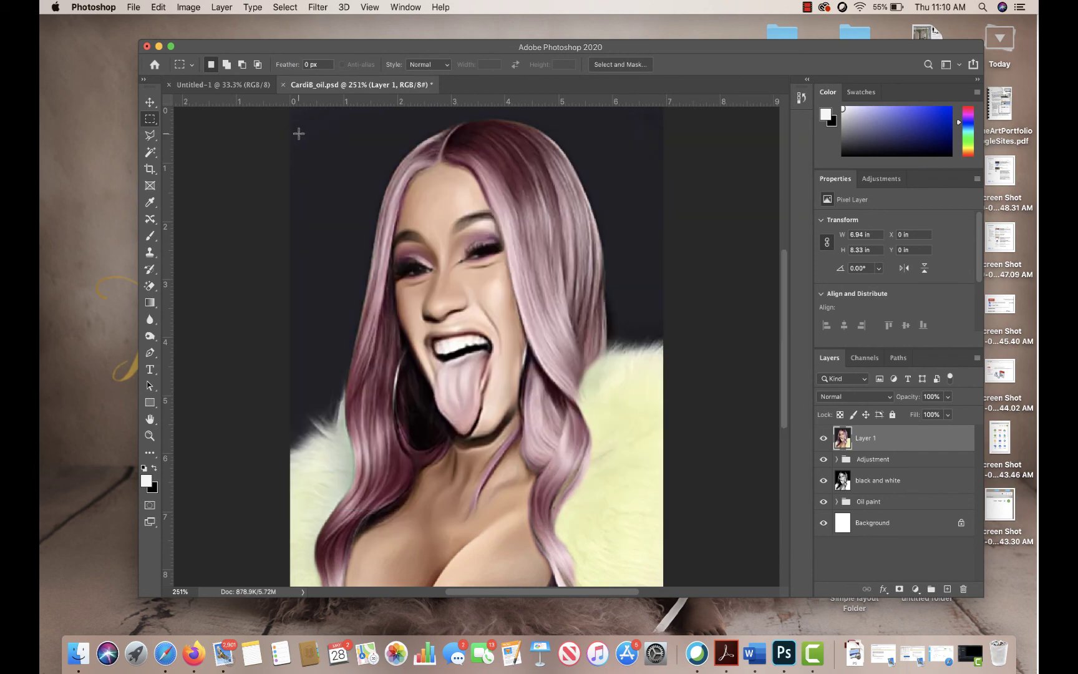
- Start Save As and choose to save the portrait on this computer
click(133, 7)
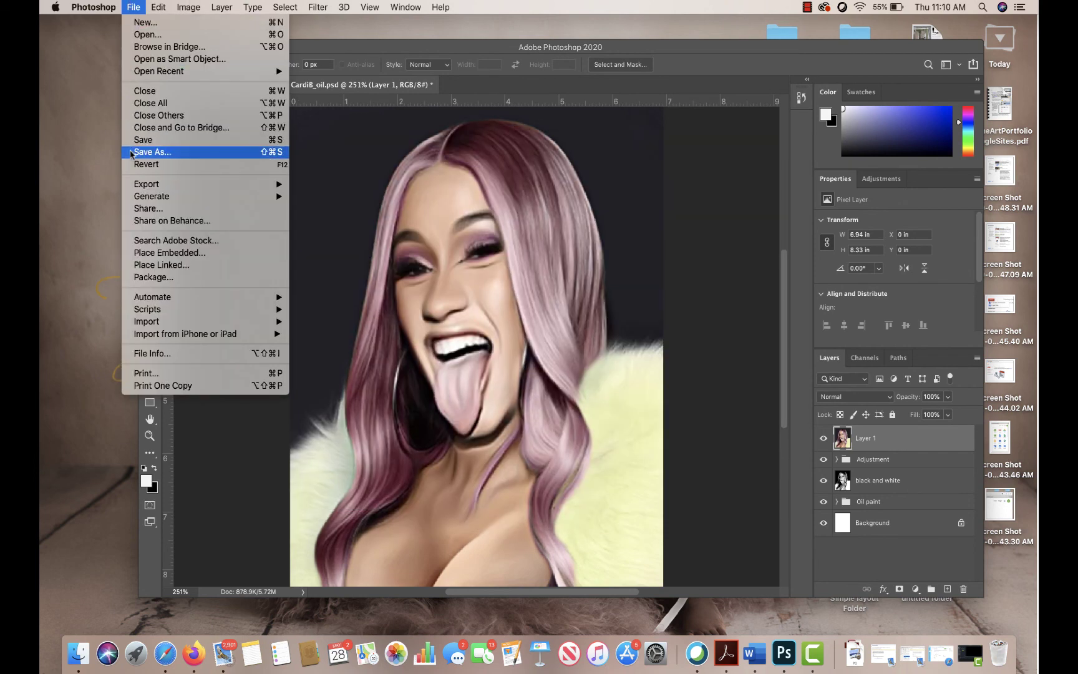
click(135, 152)
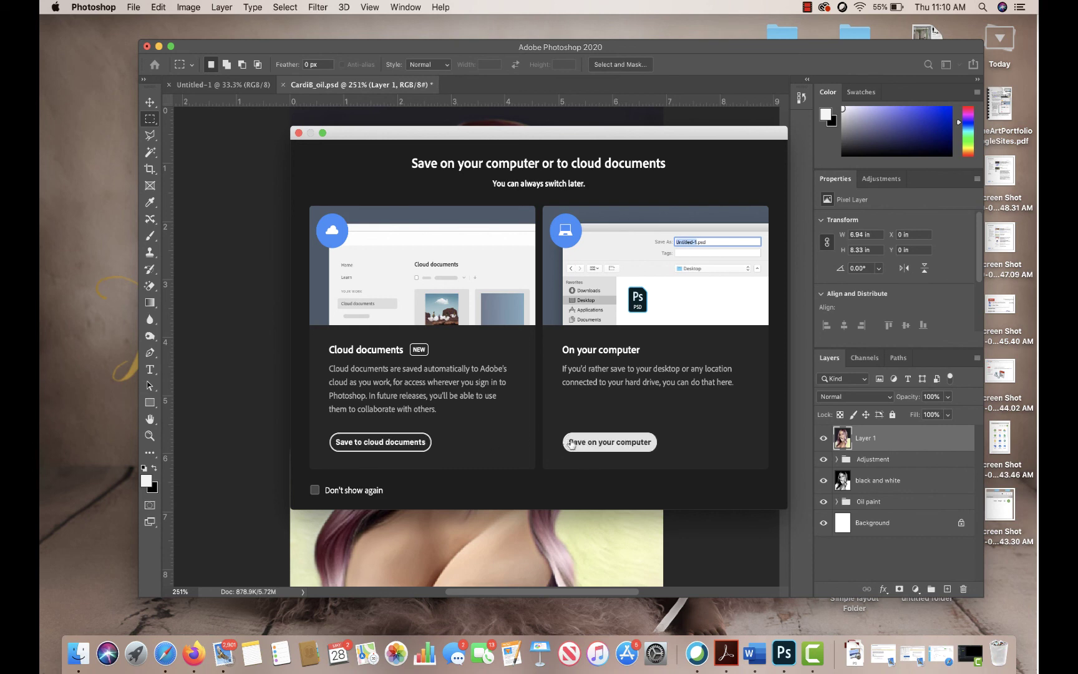
click(590, 443)
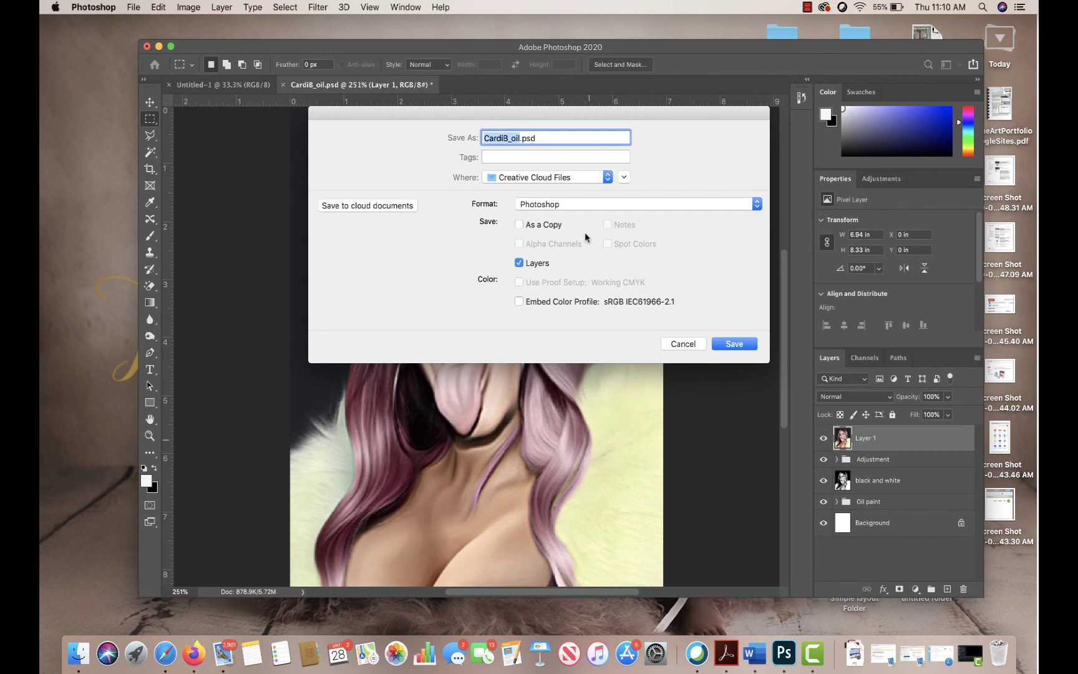
- Save CardiB_oil.jpg to the Desktop in JPEG format at quality 12
click(522, 177)
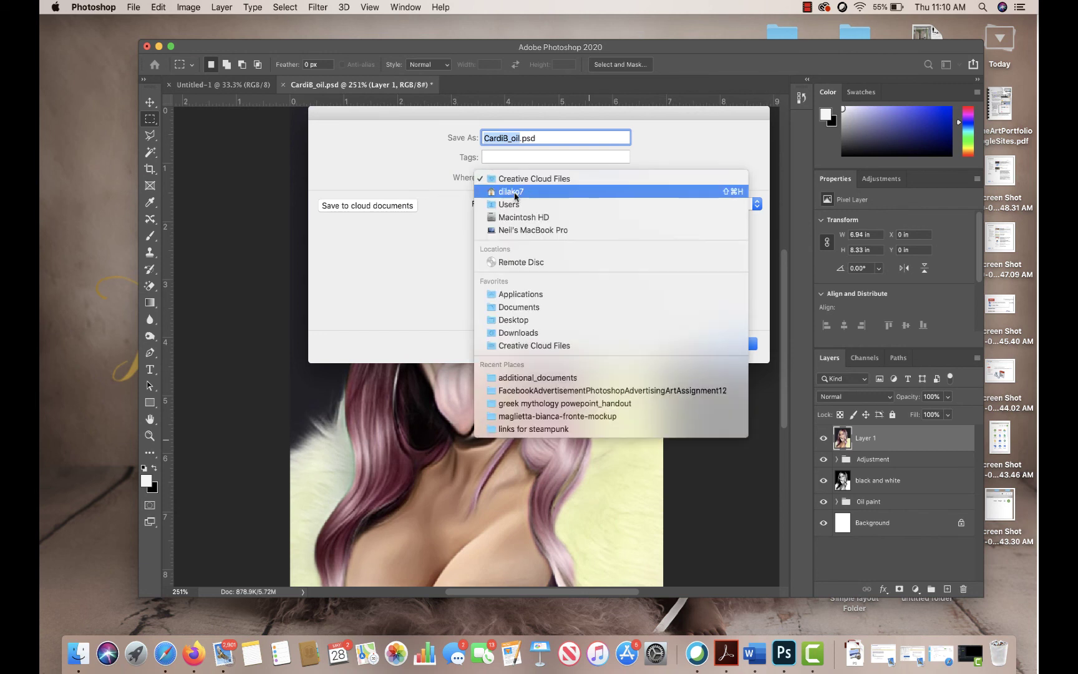
click(535, 318)
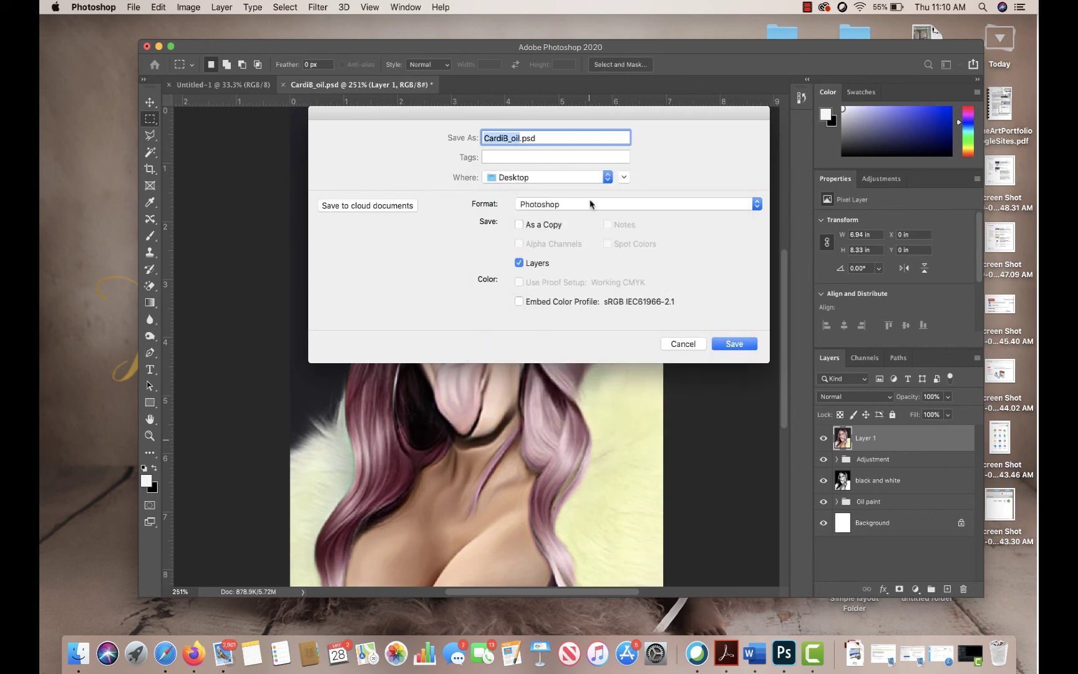
click(591, 205)
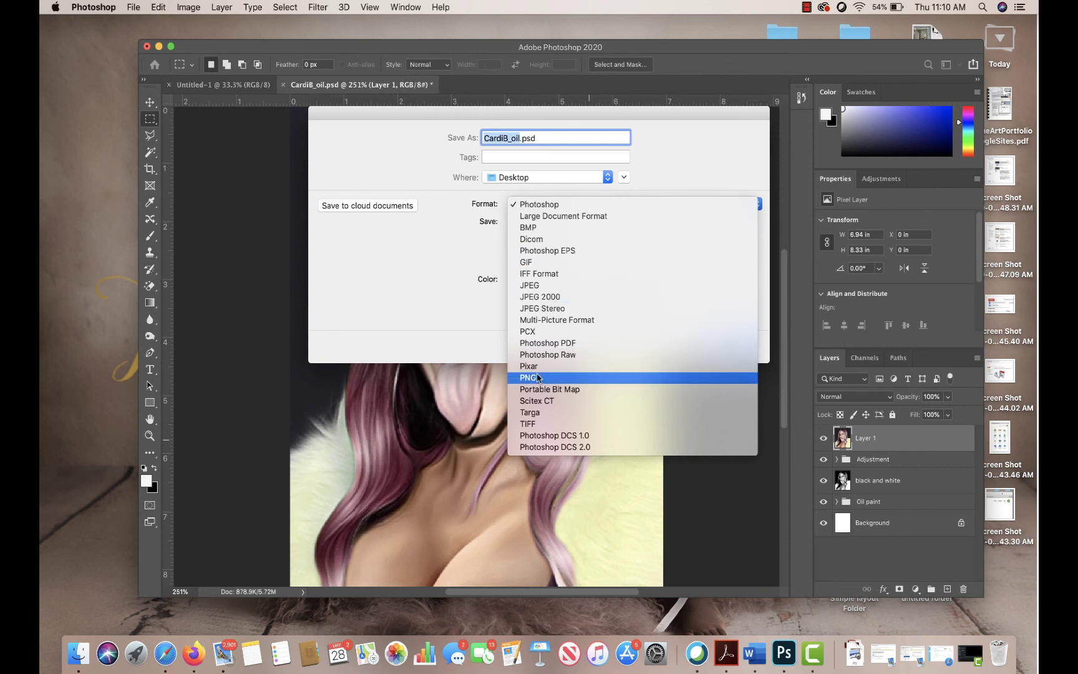
click(535, 284)
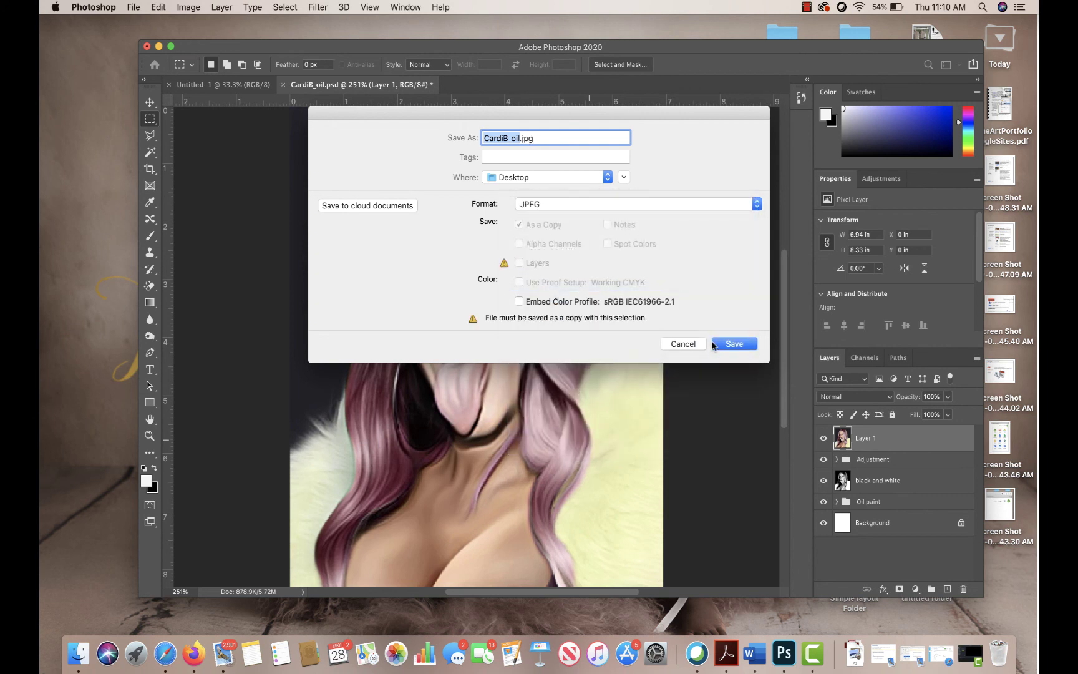
click(735, 344)
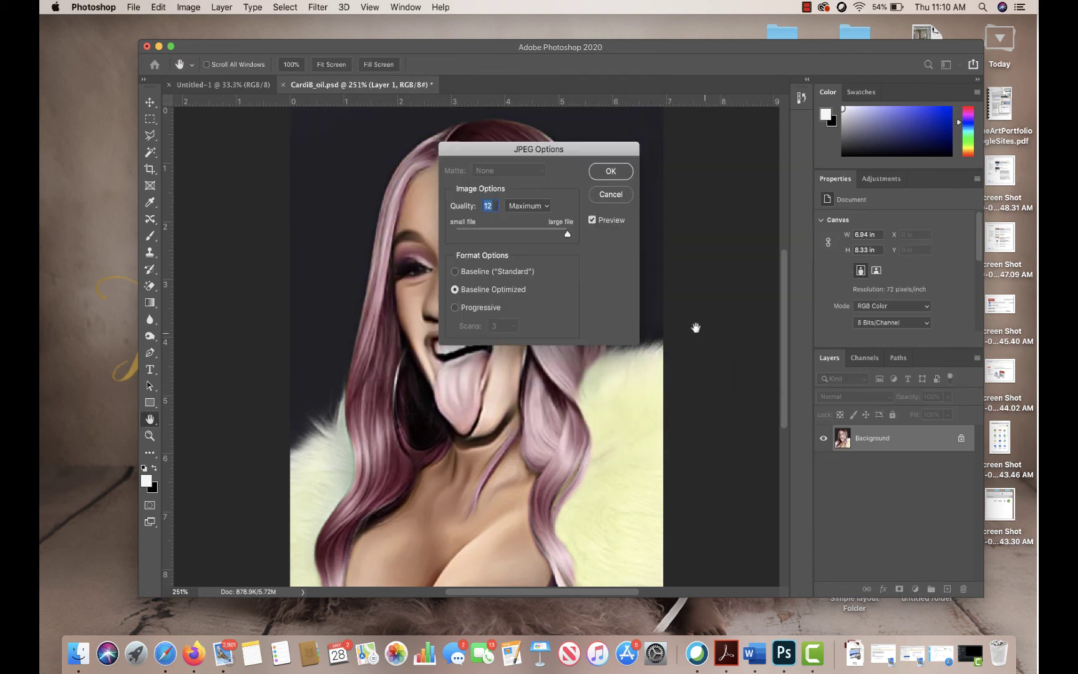
click(611, 172)
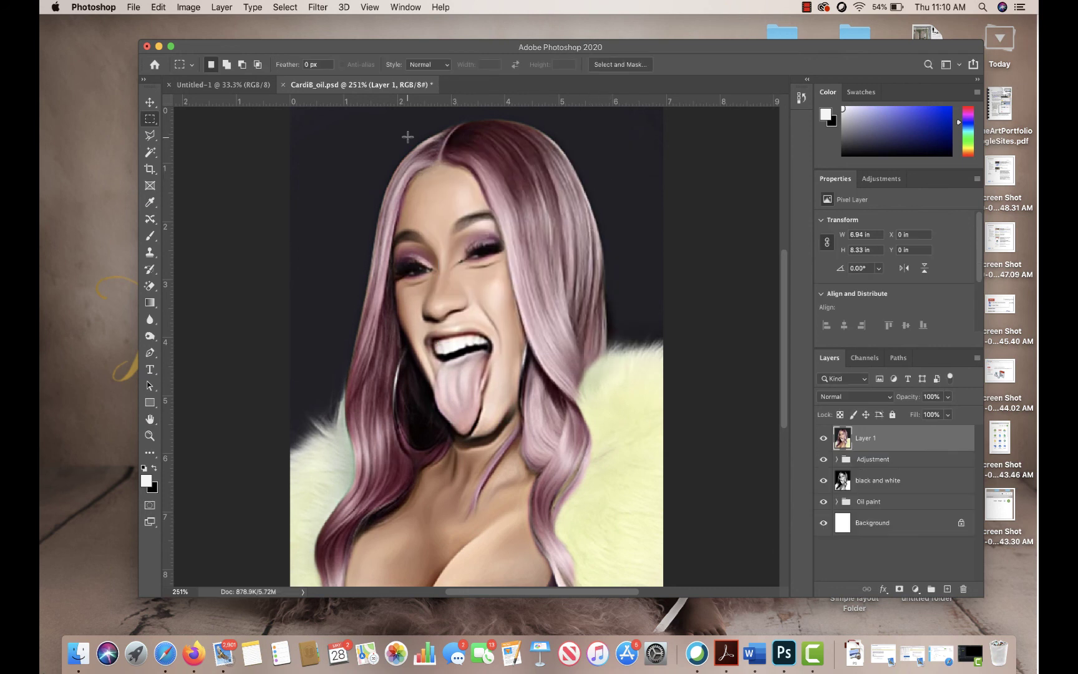
click(806, 8)
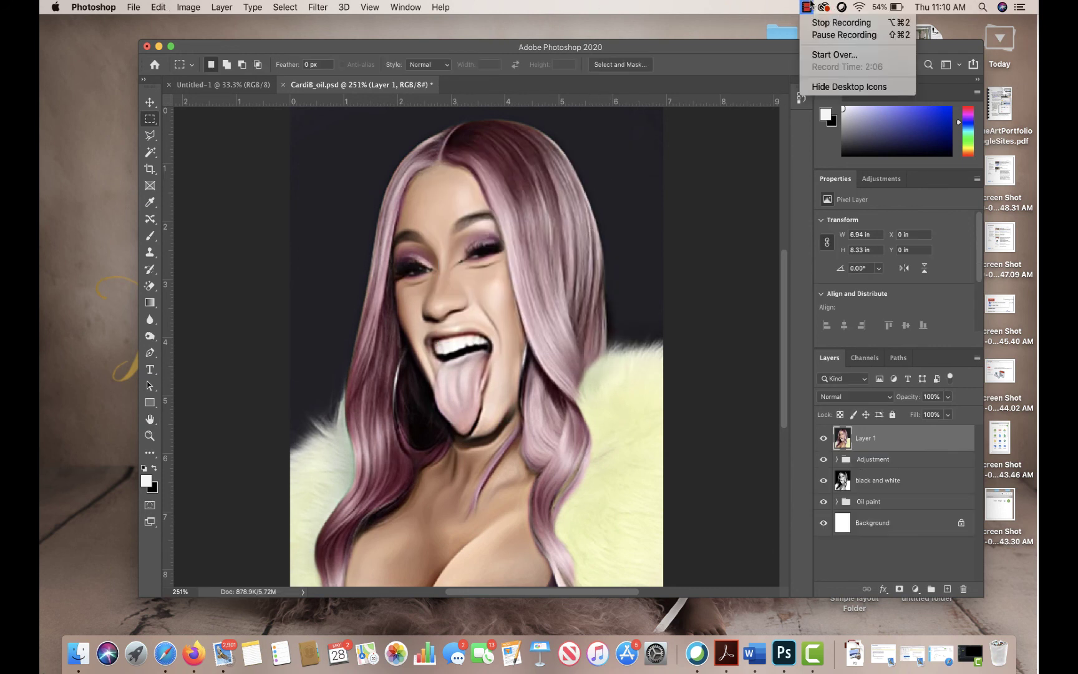
click(823, 26)
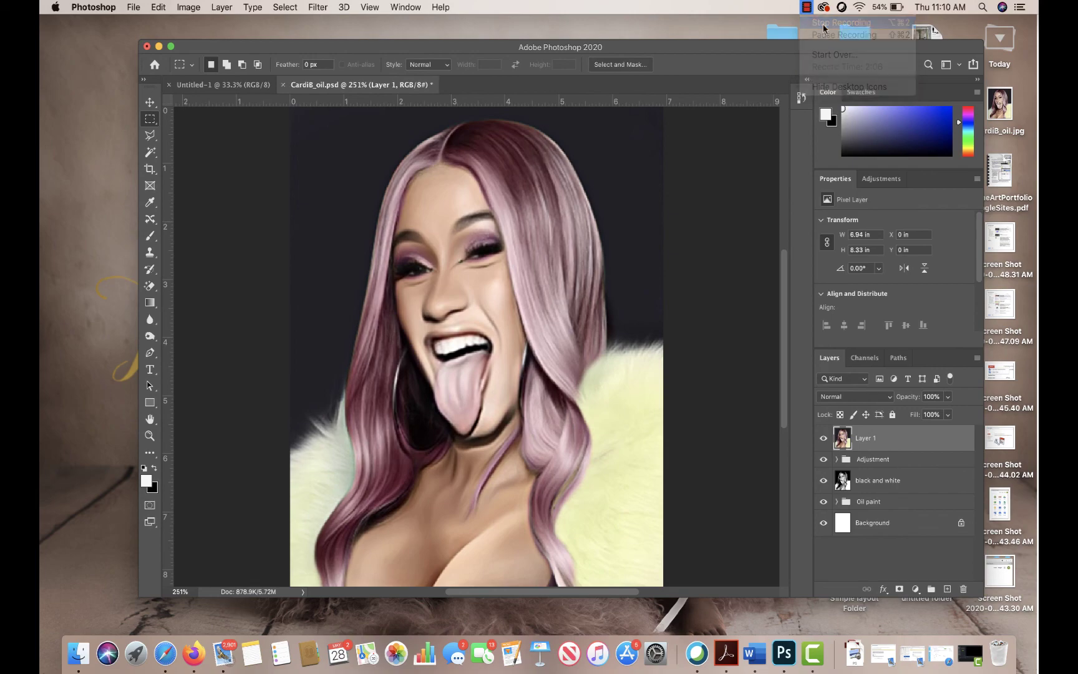